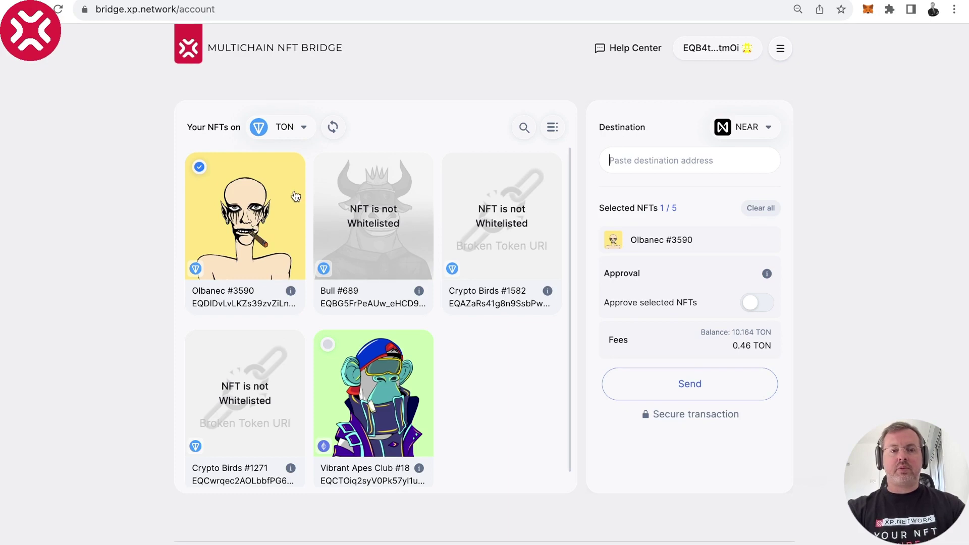
Review the NFT details of Olbanec #3590, including its token ID, original chain, collection identifier and attributes
click(291, 291)
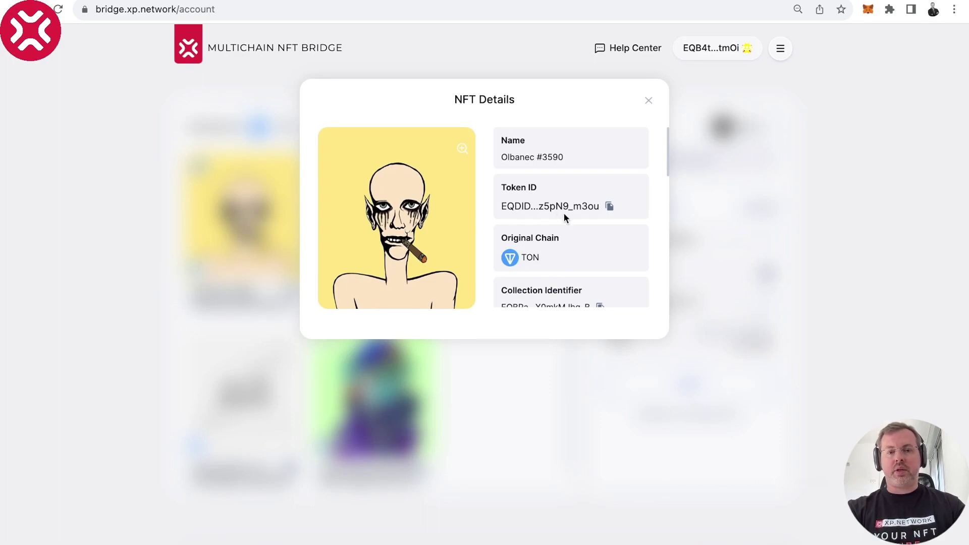
scroll(564, 215, down, 3)
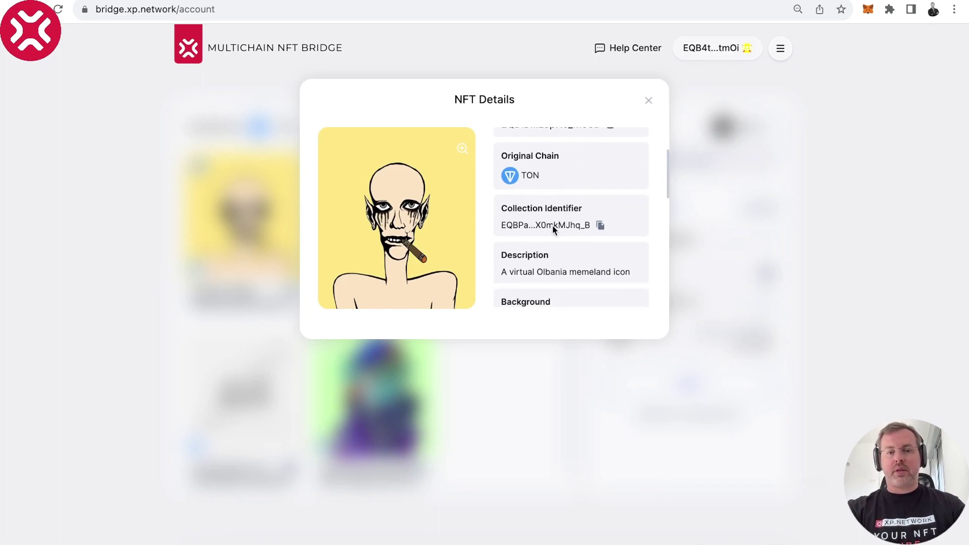
scroll(552, 225, down, 10)
scroll(552, 225, up, 15)
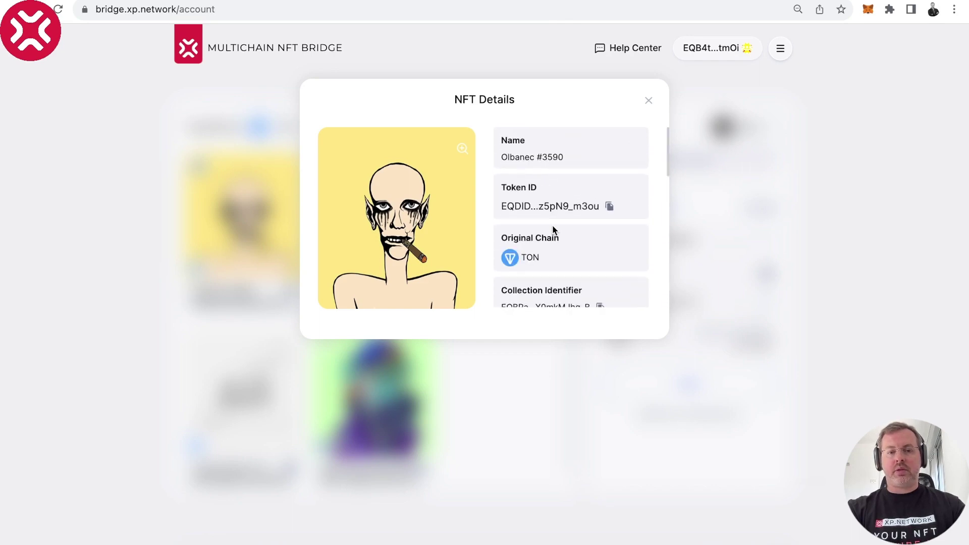
click(649, 101)
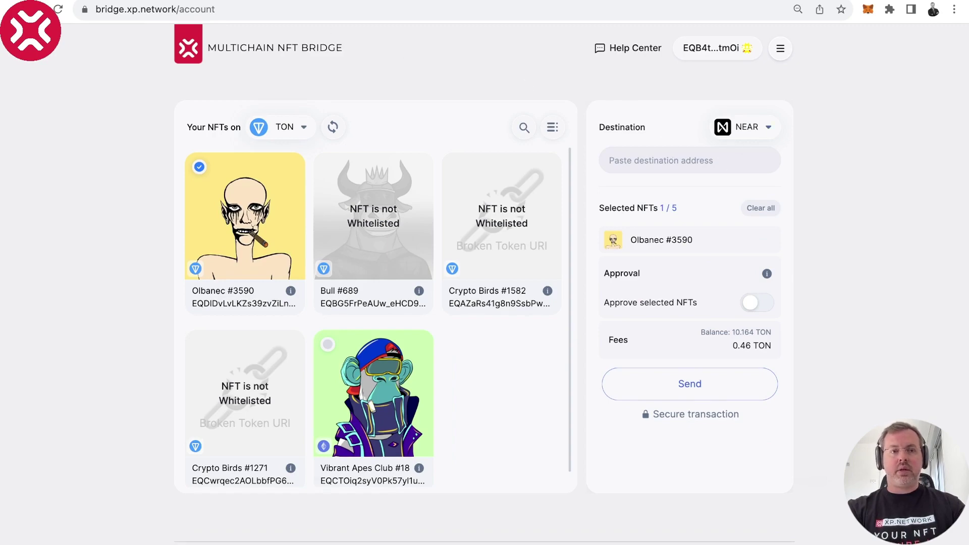
Search the web for "near wallet" in a new browser tab and open the NEAR Wallet site at wallet.near.org
key(ctrl+t)
text(w)
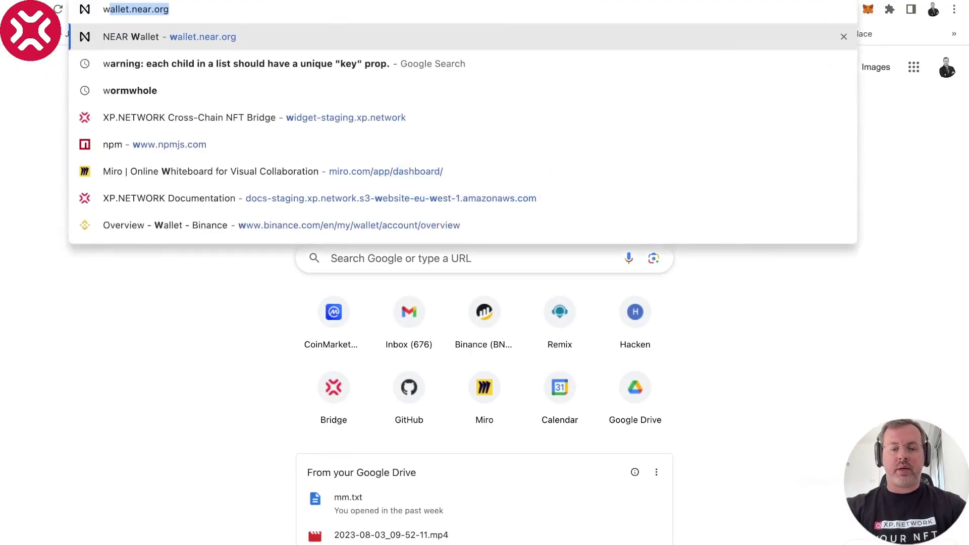
key(BackSpace)
text(NEAr wall)
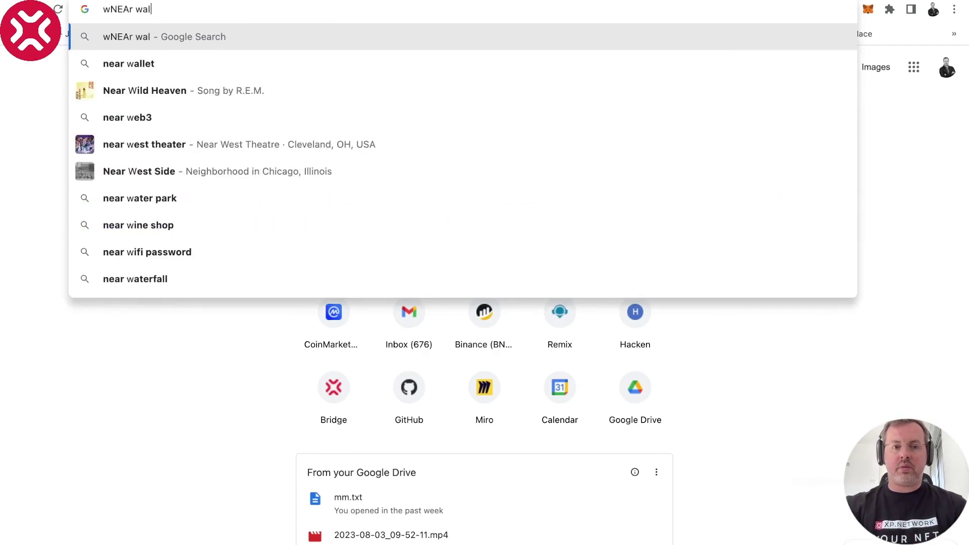
click(162, 61)
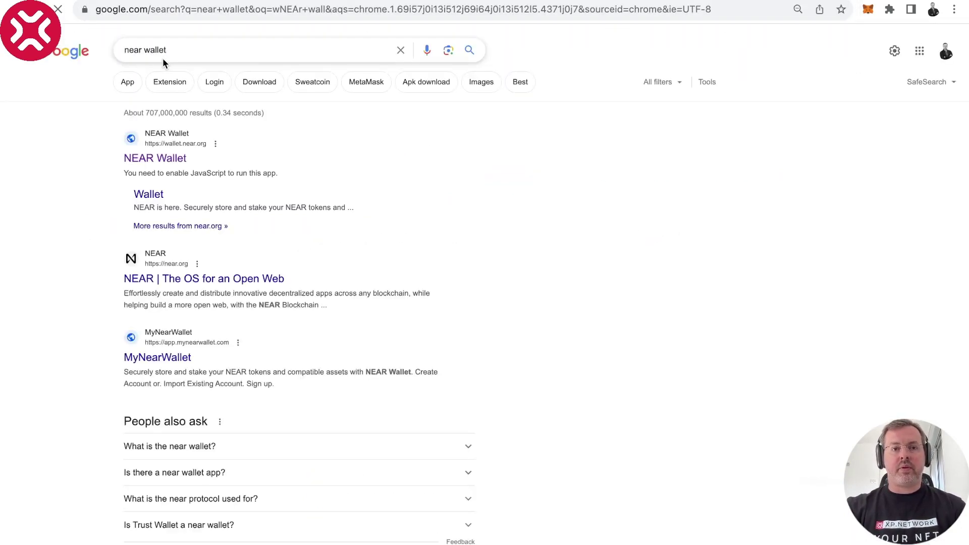
click(174, 167)
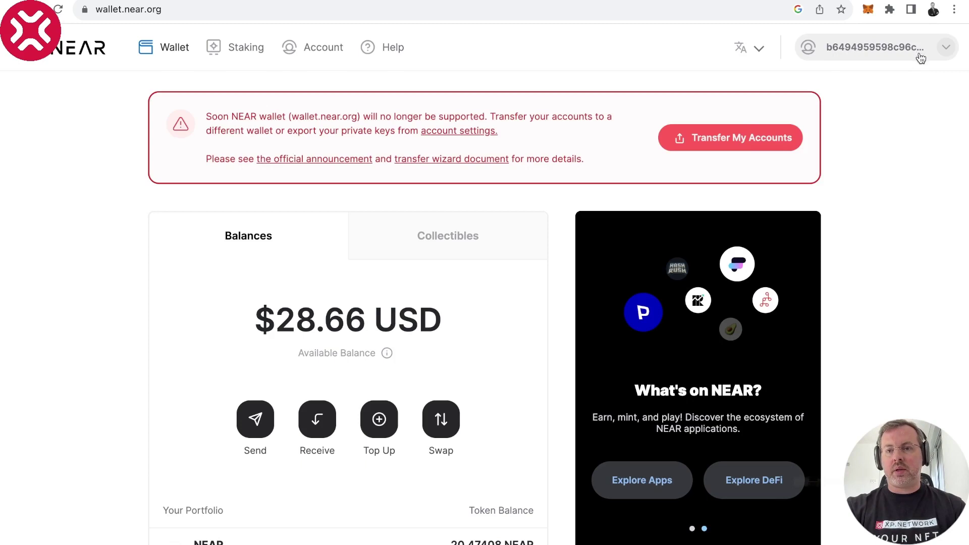
Copy the active NEAR account's address from the wallet and paste it as the destination address on the NFT bridge
click(945, 49)
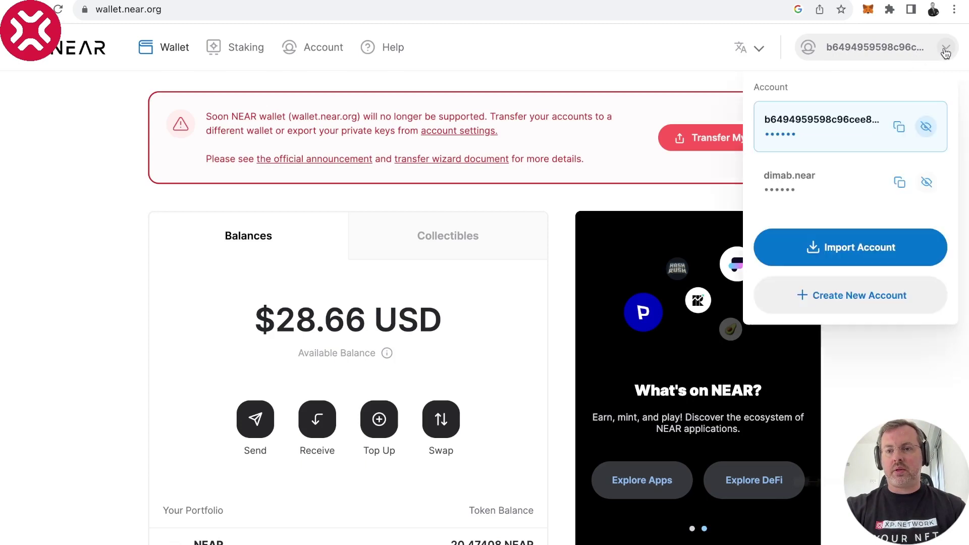
click(901, 130)
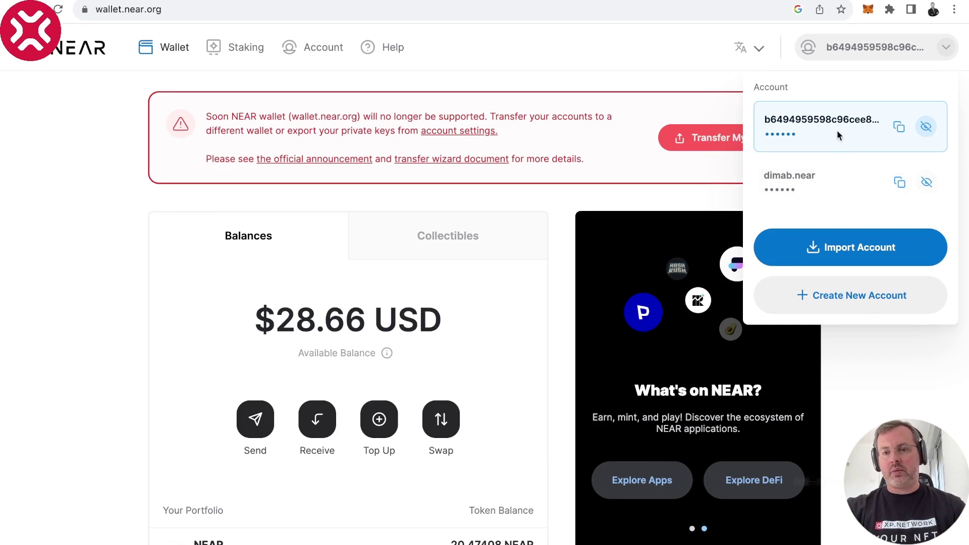
click(90, 146)
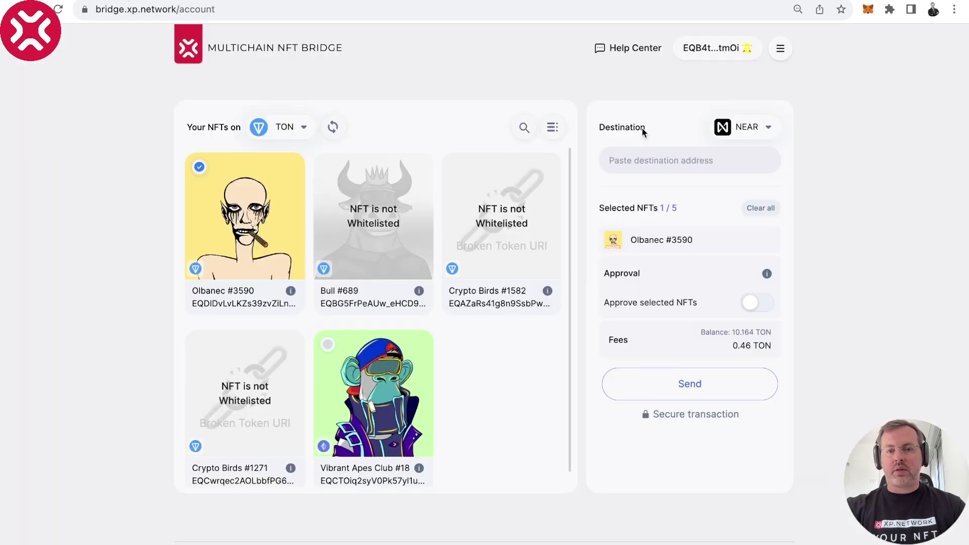
click(657, 160)
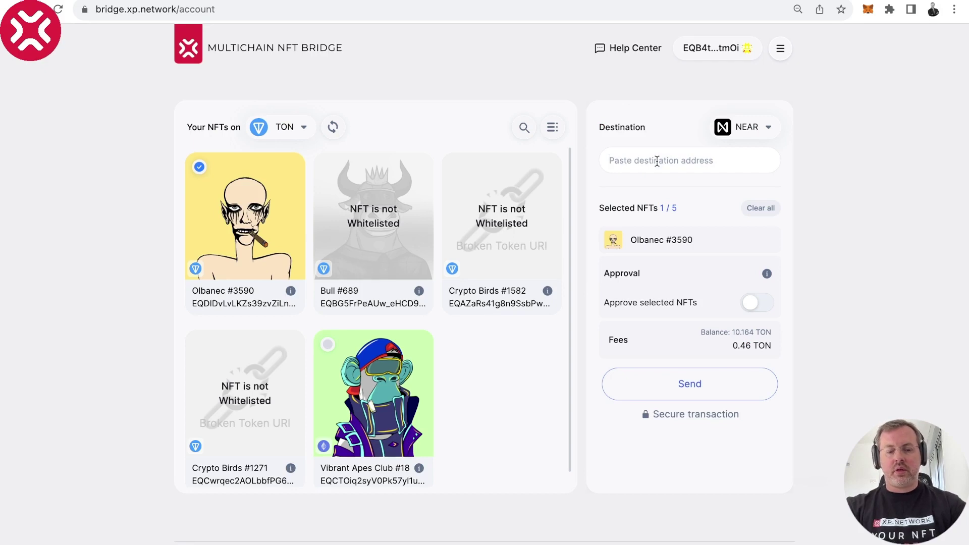
key(super+v)
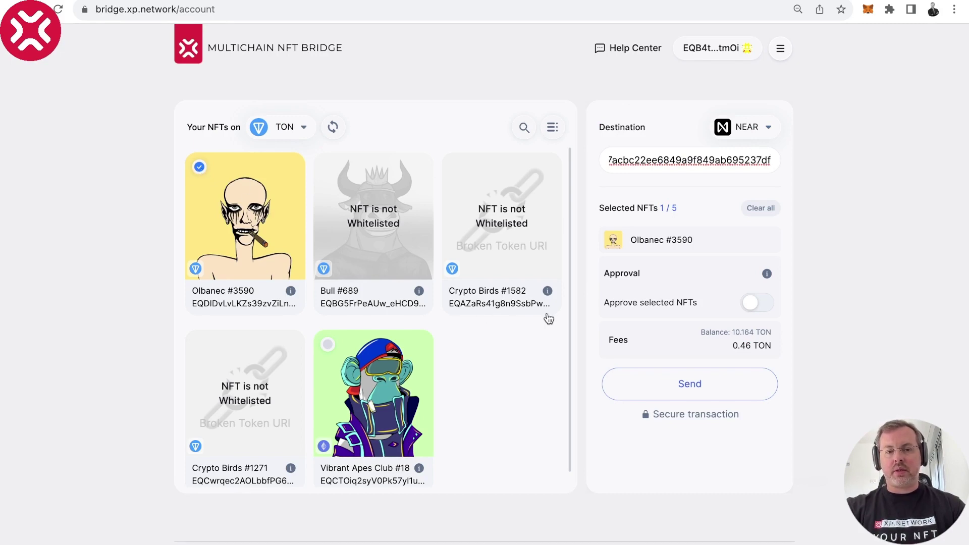
Approve the selected Olbanec #3590 NFT and send it to NEAR, accepting the TON payment in the wallet
click(757, 303)
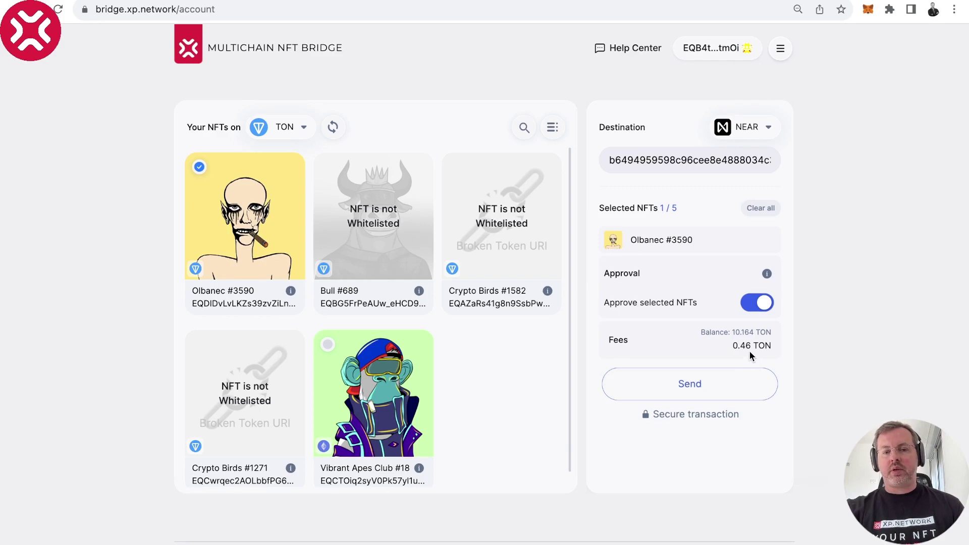
click(730, 384)
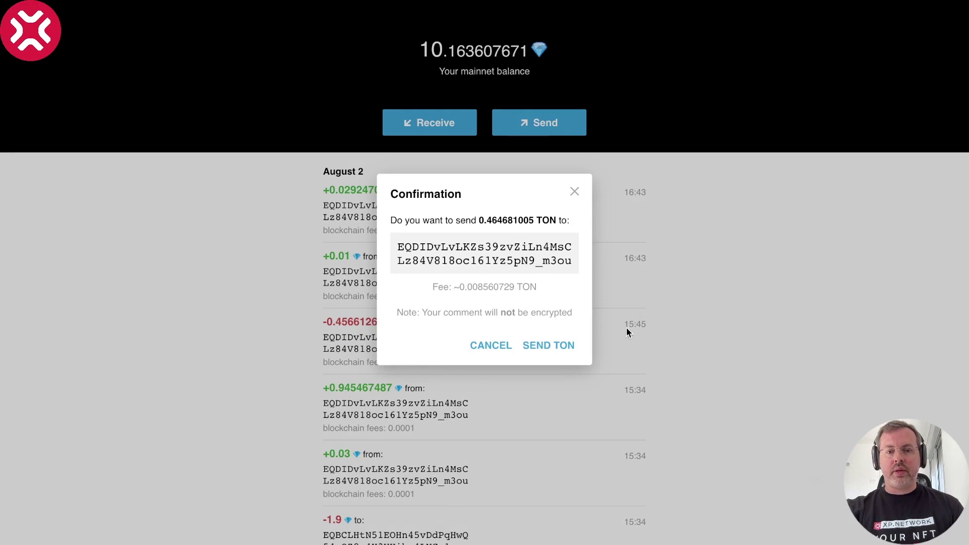
click(540, 347)
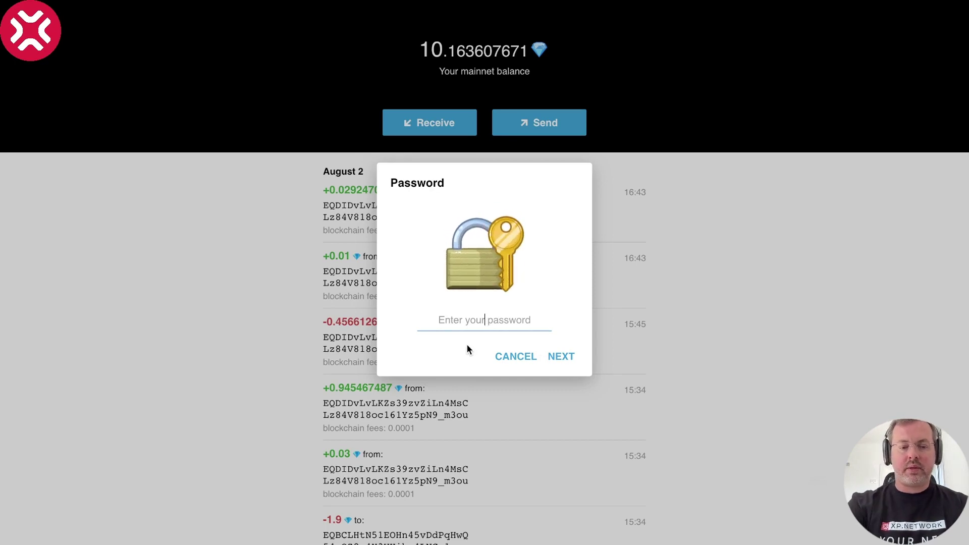
Enter the TON wallet password to authorise the payment and dismiss the completion message
text(••••••)
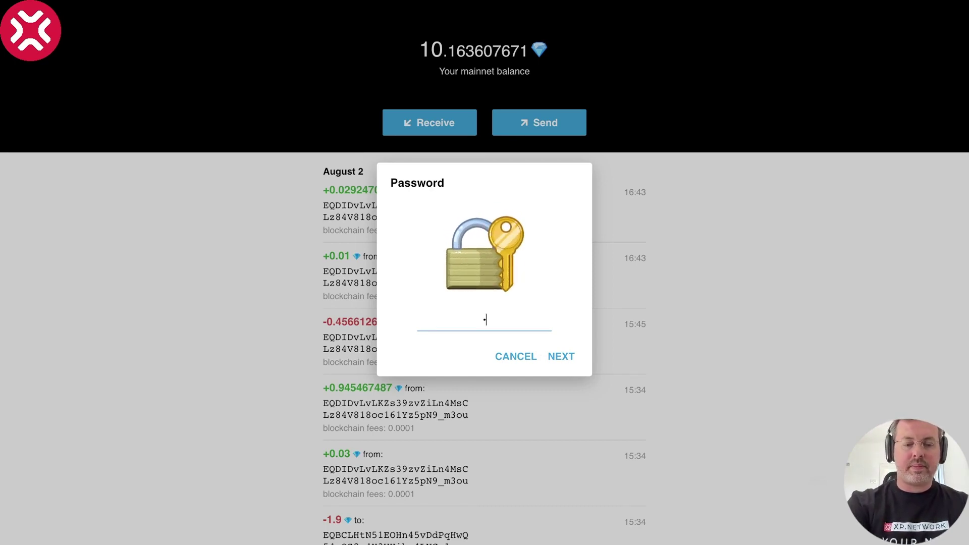
text(••••••)
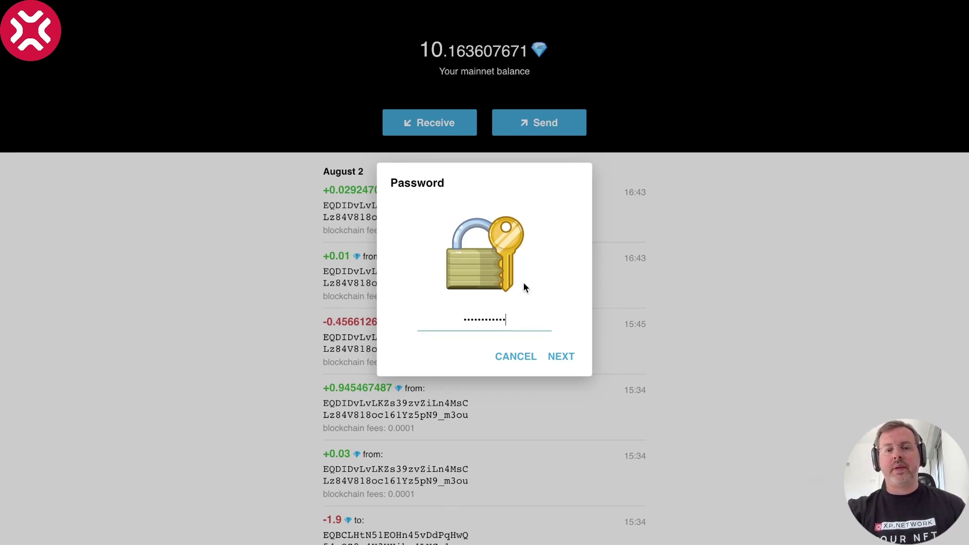
click(564, 357)
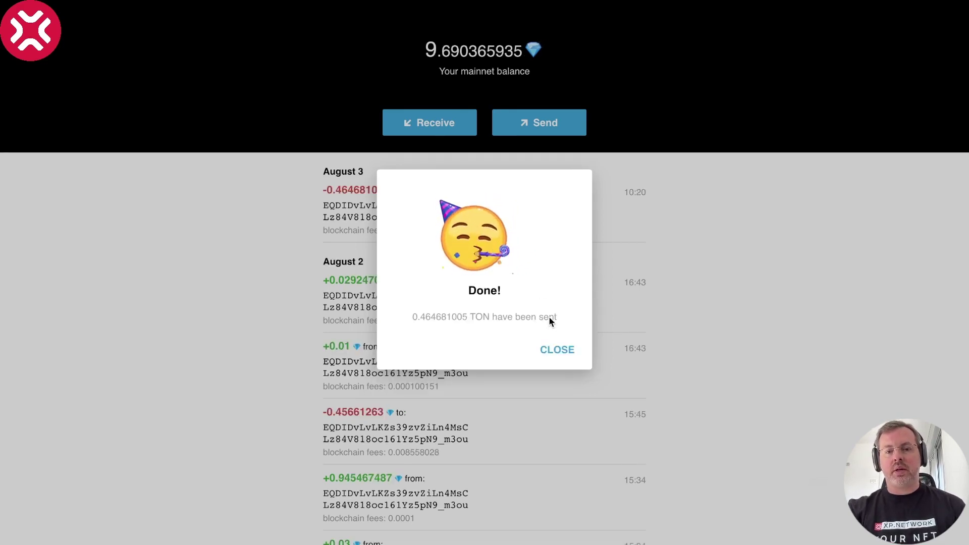
click(557, 351)
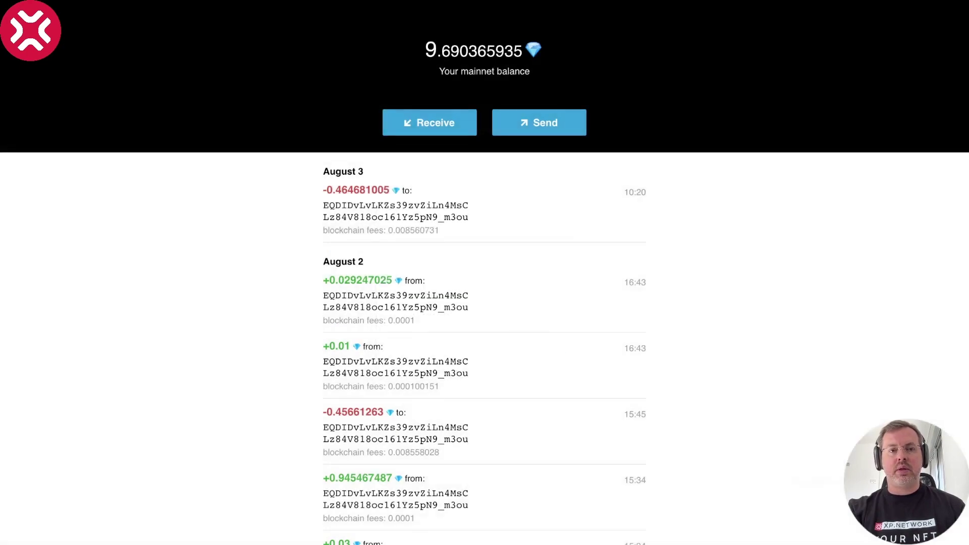
Return to the bridging results and inspect the departure transaction's status, fees and messages on tonscan.org
key(ctrl+Left)
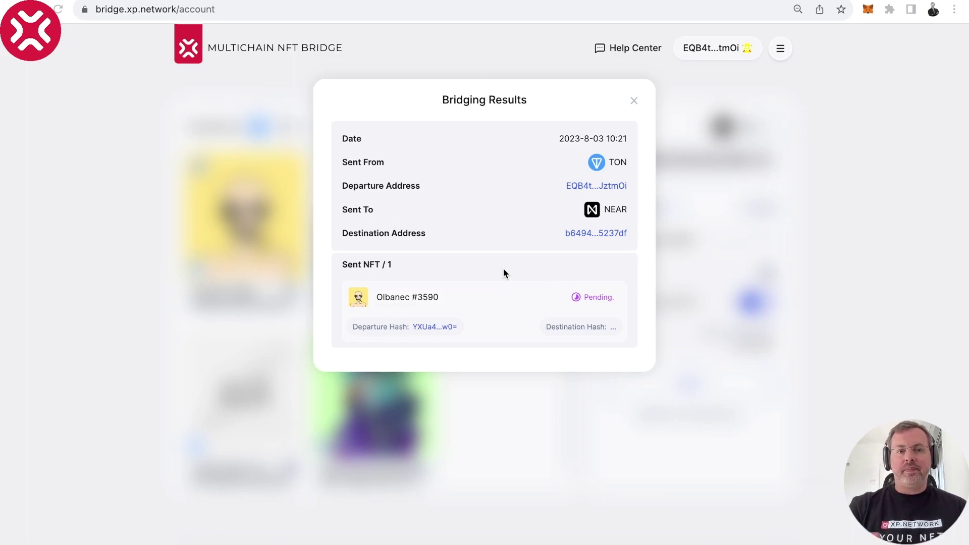
click(428, 328)
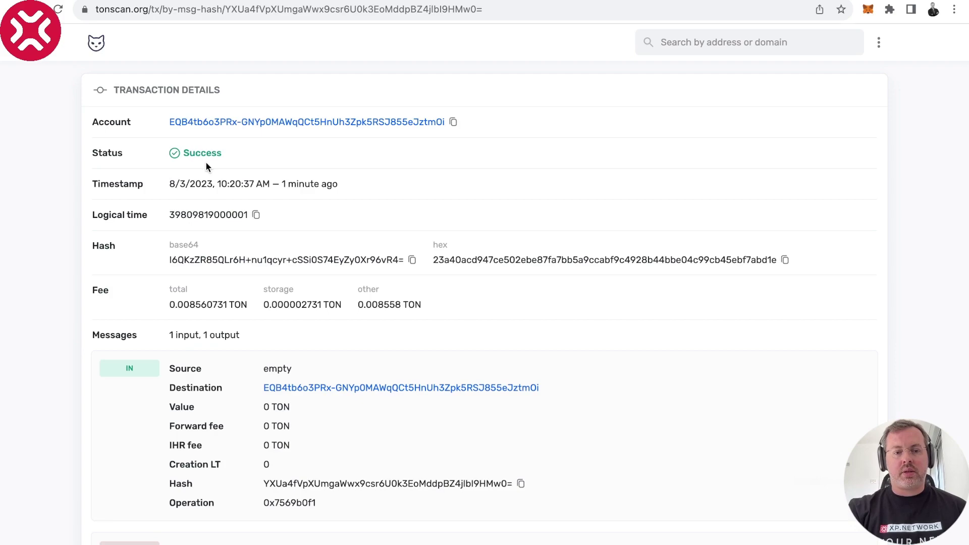
scroll(568, 341, down, 4)
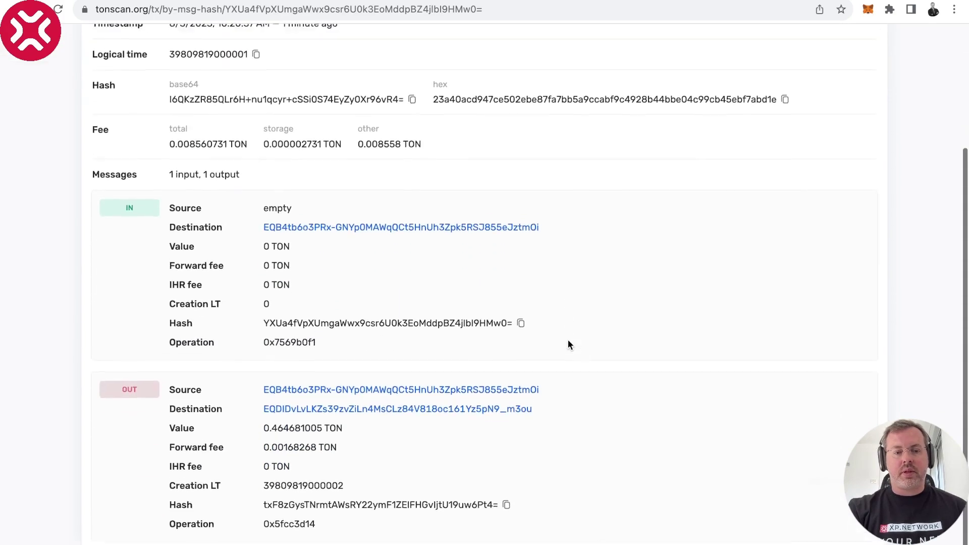
scroll(568, 341, up, 4)
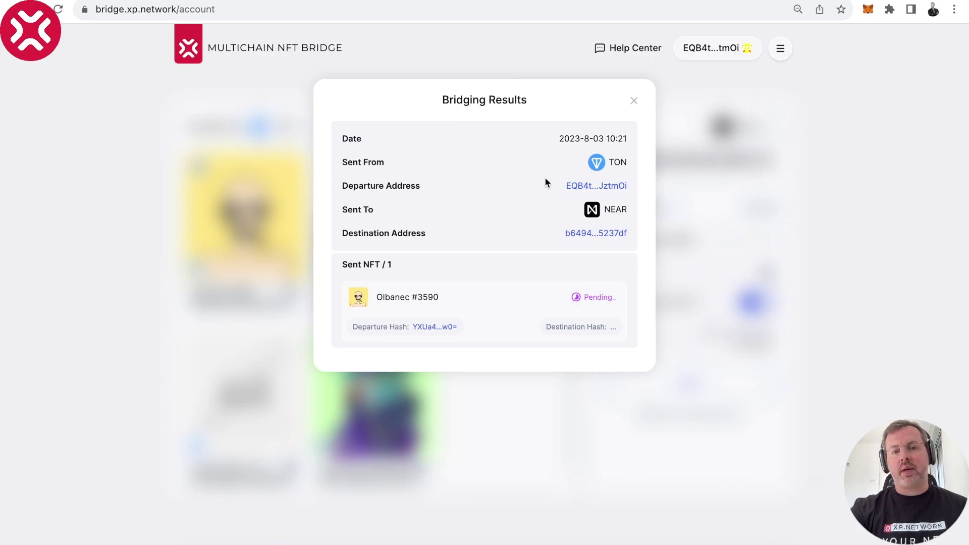
Open explorer.xp.network in a new browser tab and view the details of the latest Ton to Near transfer from TON OLBANECS
key(ctrl+t)
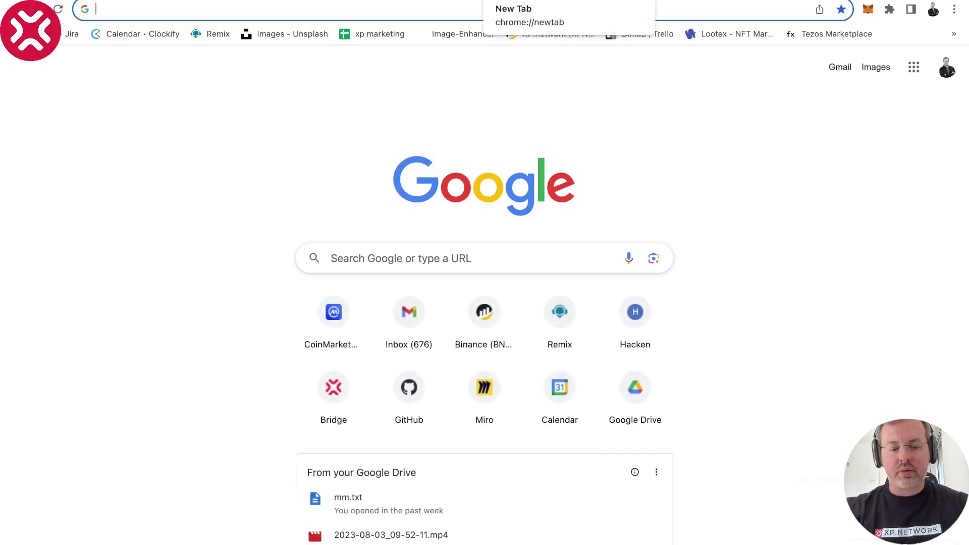
text(exp)
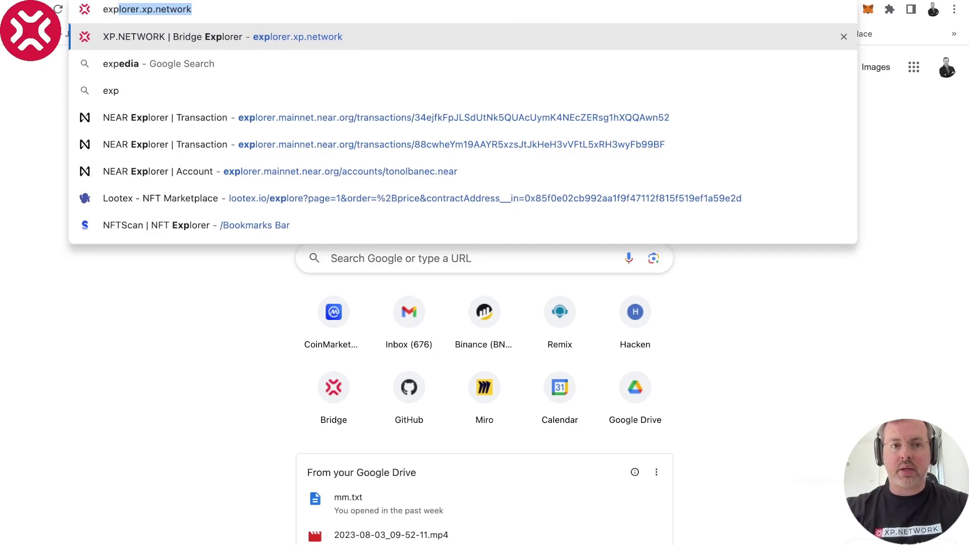
key(Return)
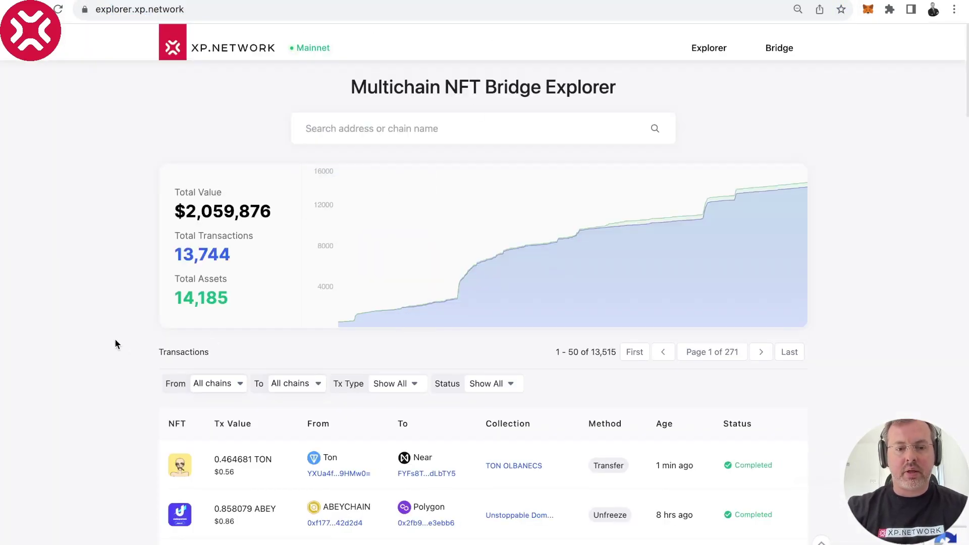
scroll(111, 363, down, 3)
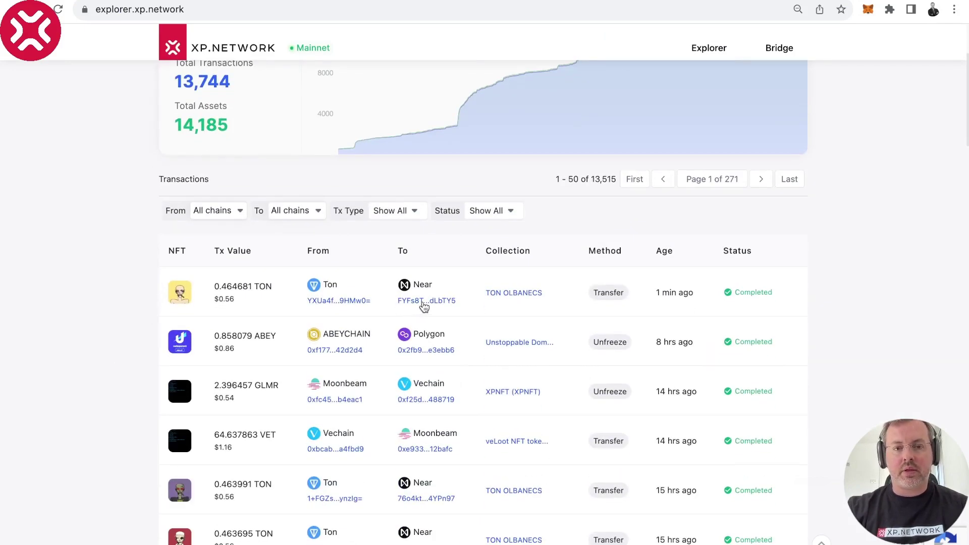
click(265, 297)
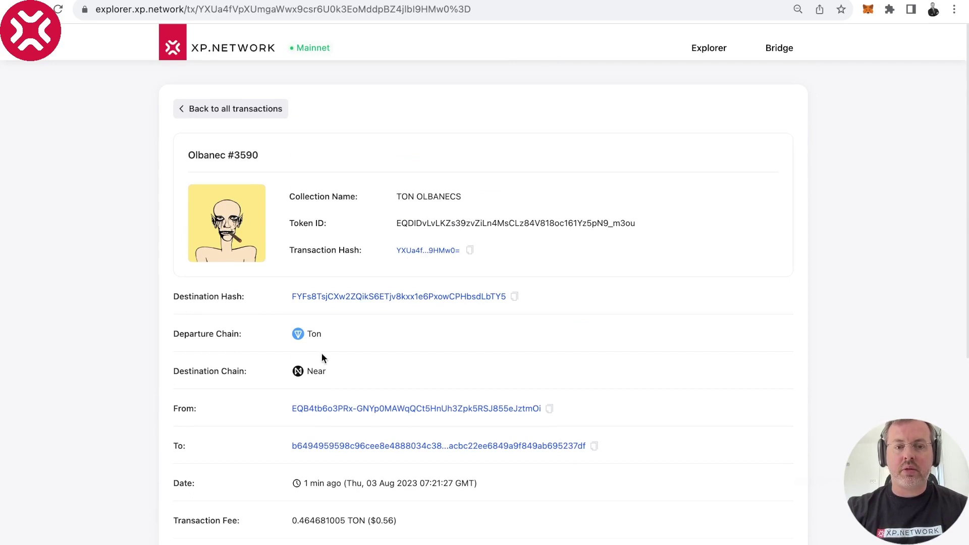
Open the destination hash in the NEAR explorer and examine the arguments of the validate_transfer_nft call
click(435, 302)
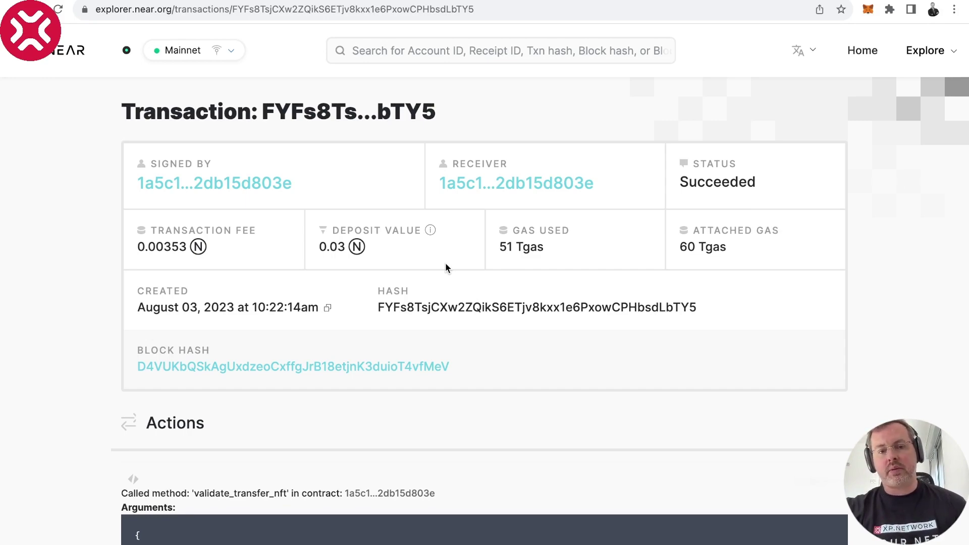
scroll(77, 380, down, 7)
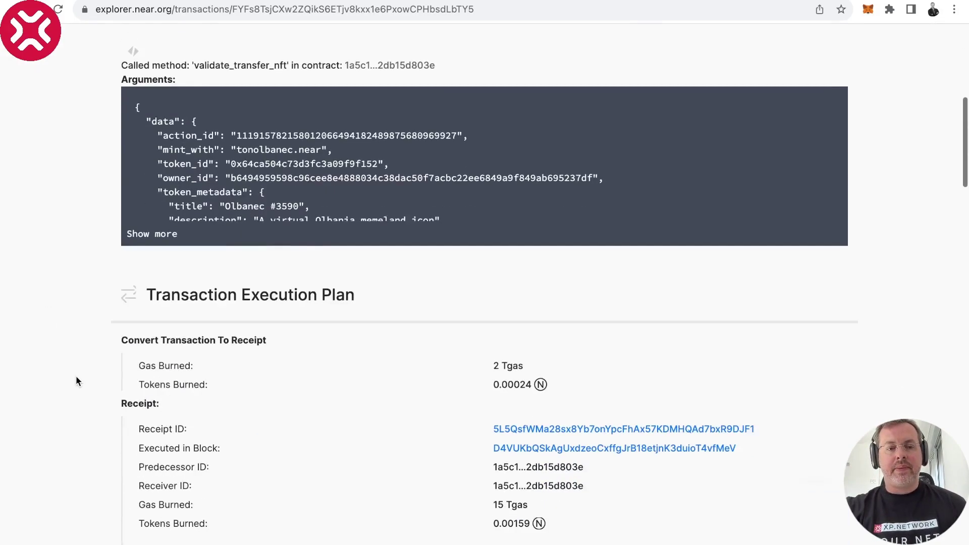
scroll(76, 380, up, 1)
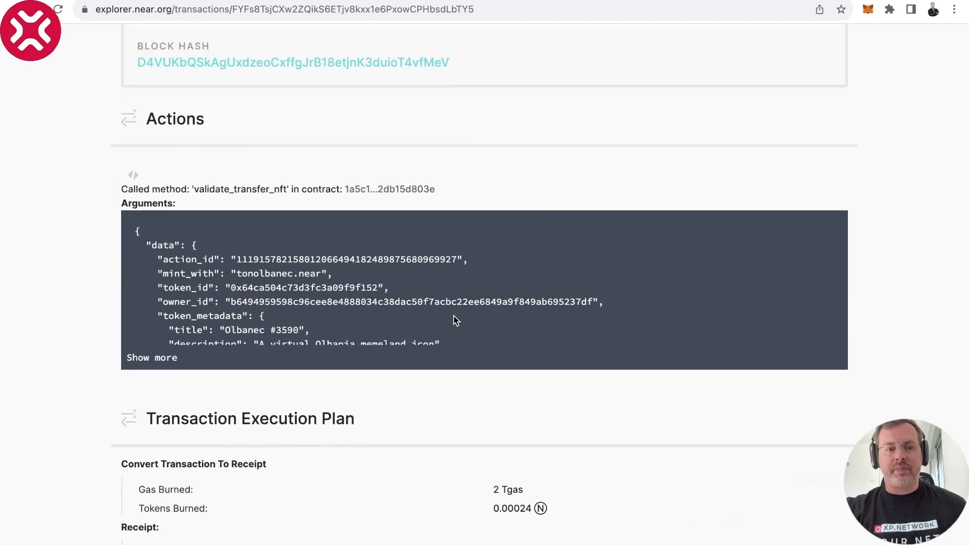
scroll(454, 320, down, 1)
scroll(454, 320, up, 1)
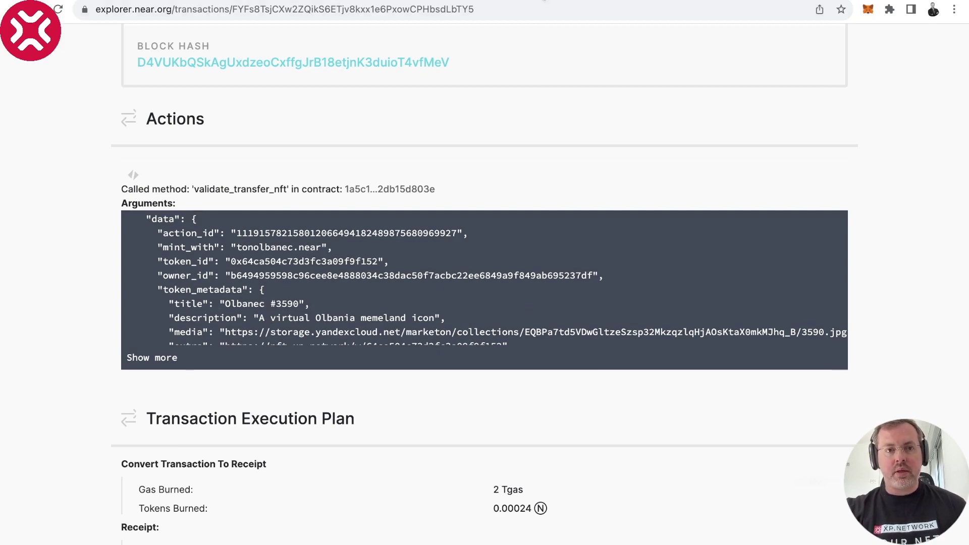
Check the NFT's status in the bridging results and return to the NEAR transaction to read its token metadata
click(114, 19)
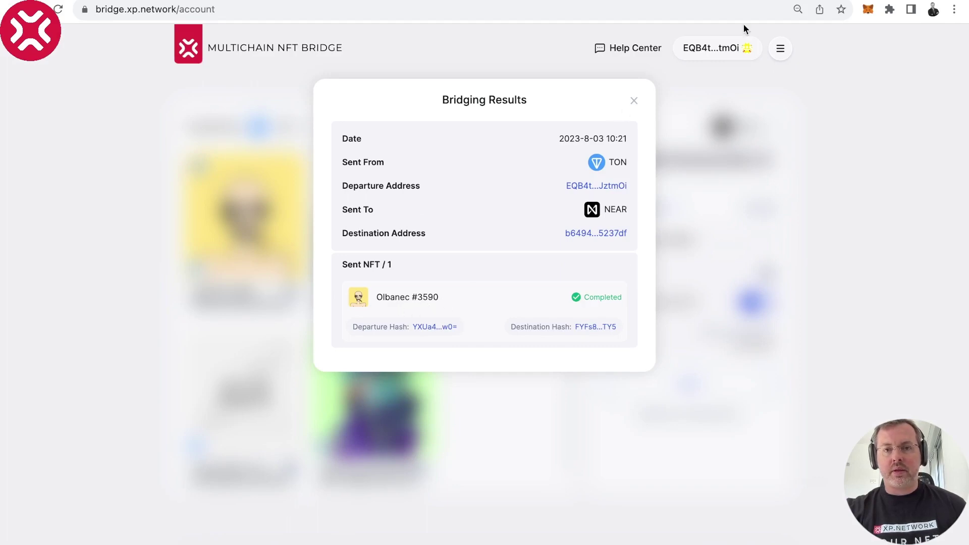
key(ctrl+Tab)
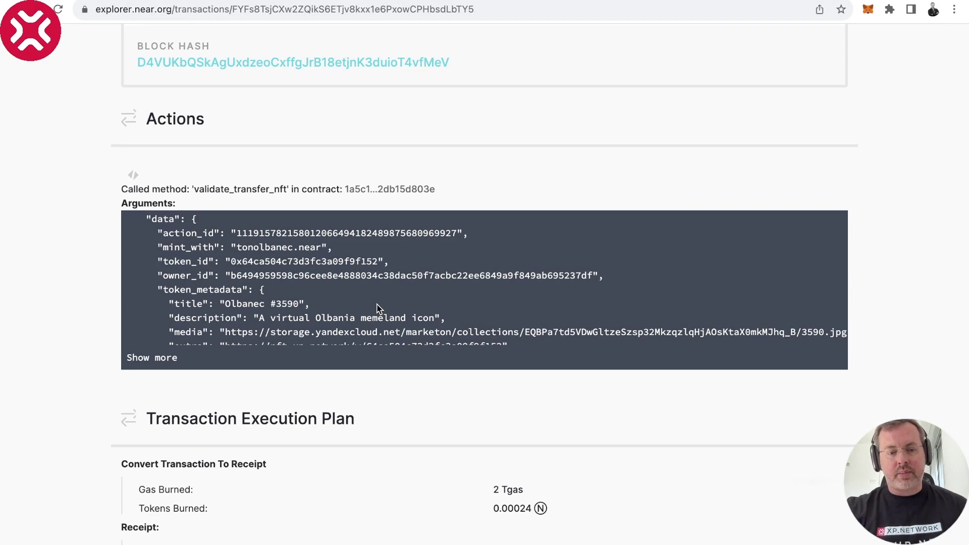
scroll(377, 307, down, 1)
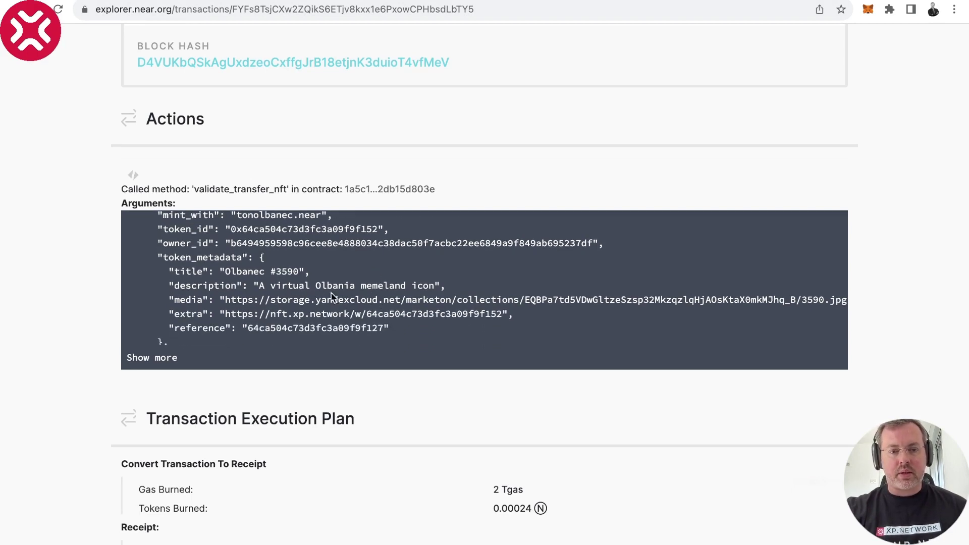